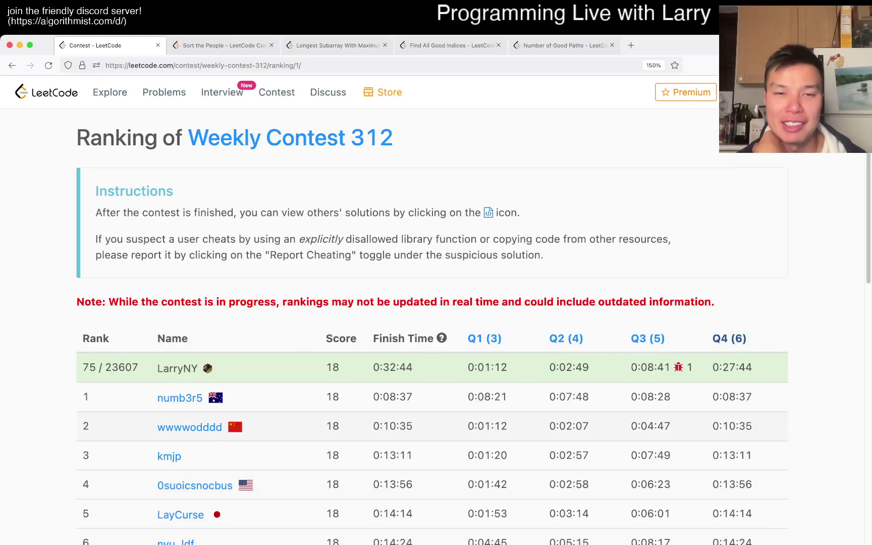
Bring the Sort the People problem tab to the front.
{"action": "key", "text": "ctrl+Tab"}
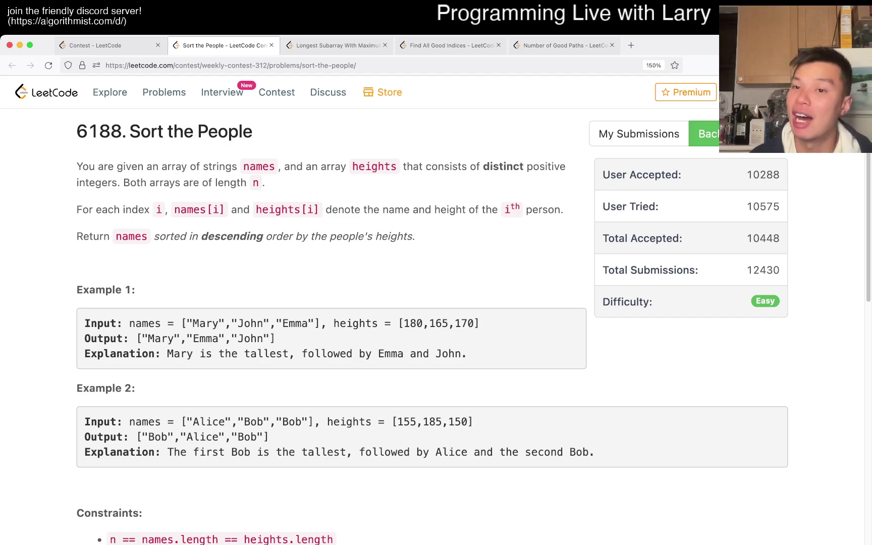
{"action": "scroll", "coordinate": [437, 307], "scroll_direction": "down", "scroll_amount": 5}
{"action": "scroll", "coordinate": [437, 307], "scroll_direction": "down", "scroll_amount": 1}
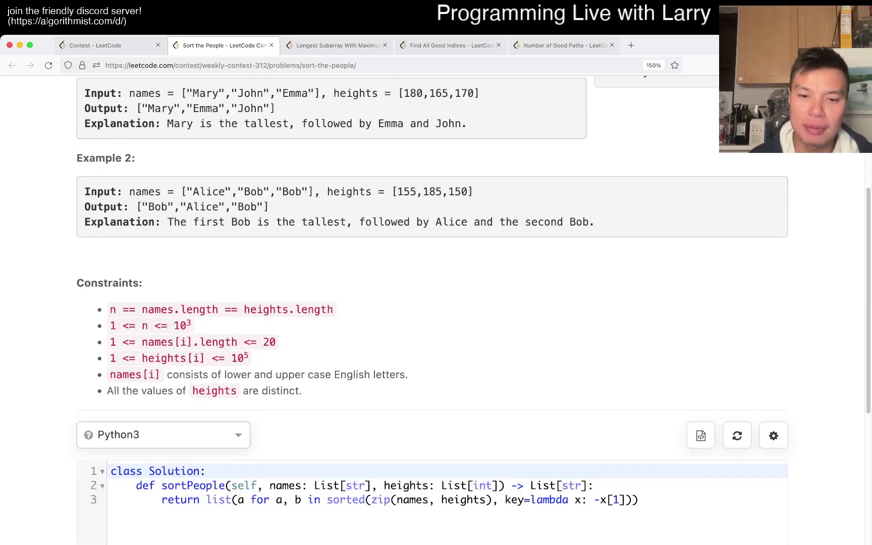
{"action": "scroll", "coordinate": [437, 306], "scroll_direction": "down", "scroll_amount": 2}
{"action": "scroll", "coordinate": [436, 306], "scroll_direction": "down", "scroll_amount": 5}
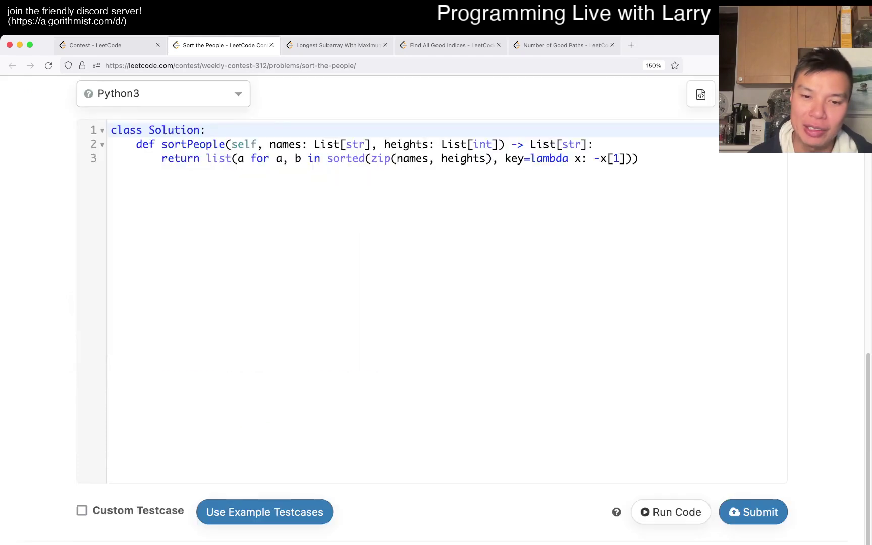
{"action": "scroll", "coordinate": [436, 306], "scroll_direction": "down", "scroll_amount": 2}
{"action": "scroll", "coordinate": [436, 307], "scroll_direction": "up", "scroll_amount": 1}
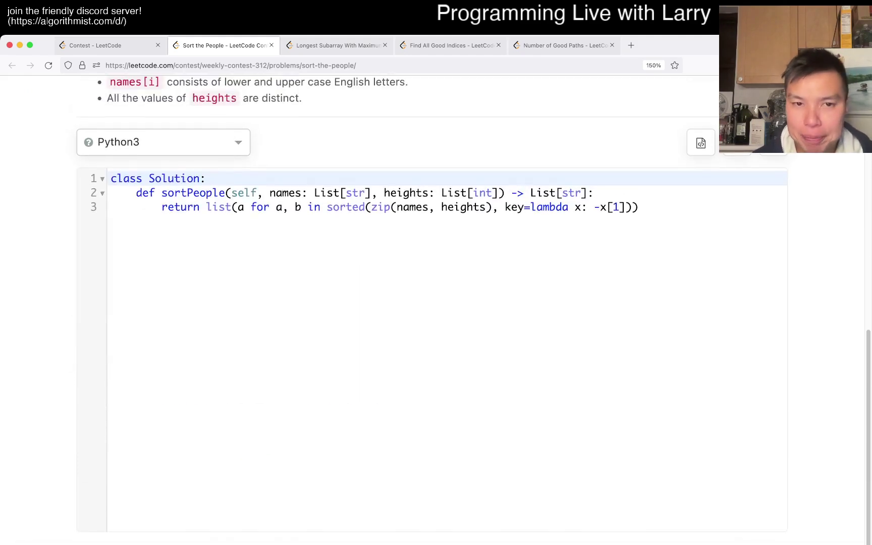
{"action": "scroll", "coordinate": [437, 307], "scroll_direction": "up", "scroll_amount": 1}
{"action": "scroll", "coordinate": [436, 307], "scroll_direction": "up", "scroll_amount": 2}
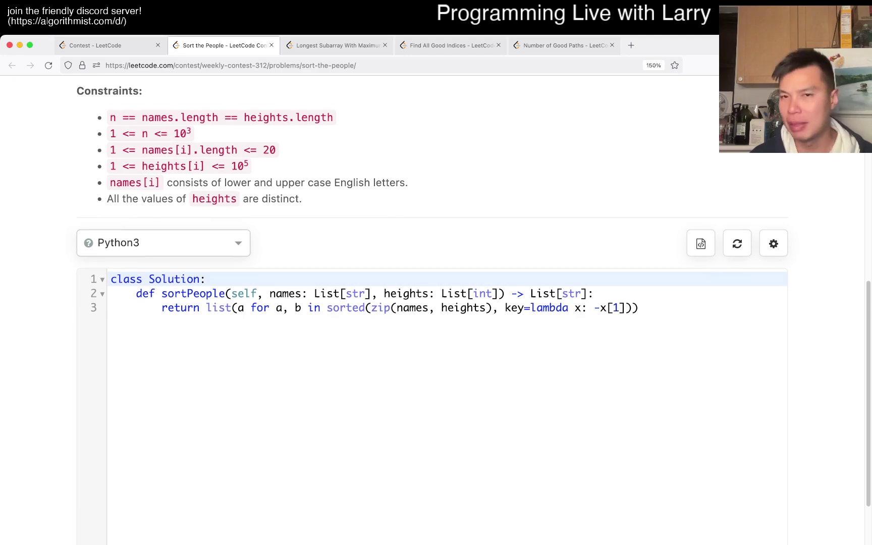
{"action": "scroll", "coordinate": [437, 307], "scroll_direction": "up", "scroll_amount": 1}
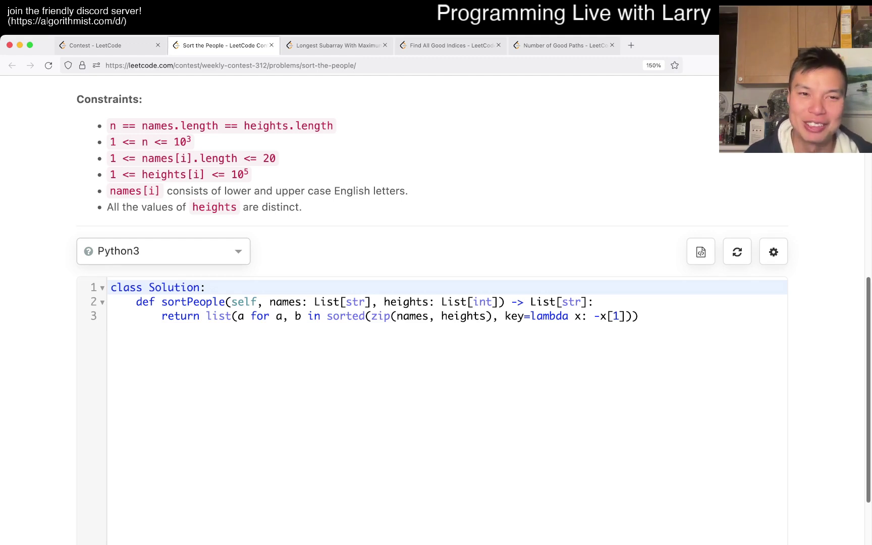
{"action": "scroll", "coordinate": [436, 307], "scroll_direction": "up", "scroll_amount": 10}
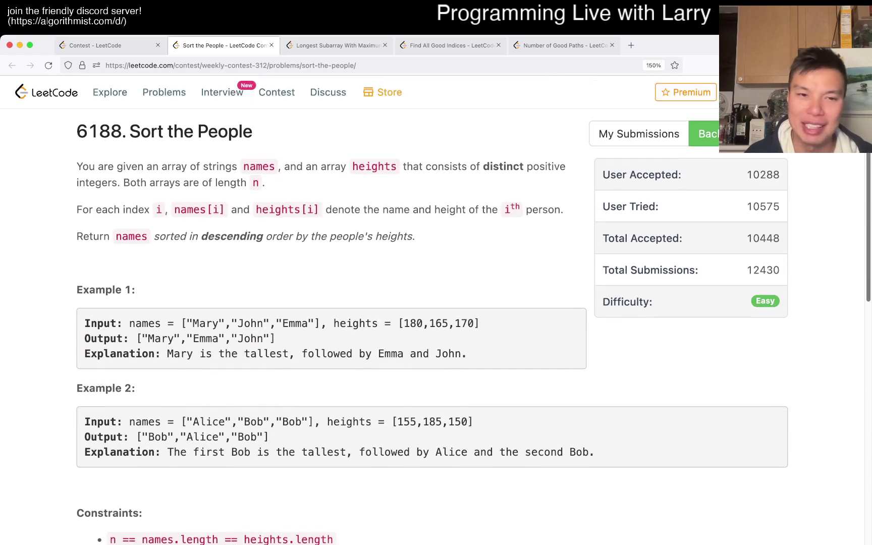
Highlight 'distinct' in the statement and put the caret at the end of the return line.
{"action": "double_click", "coordinate": [503, 167]}
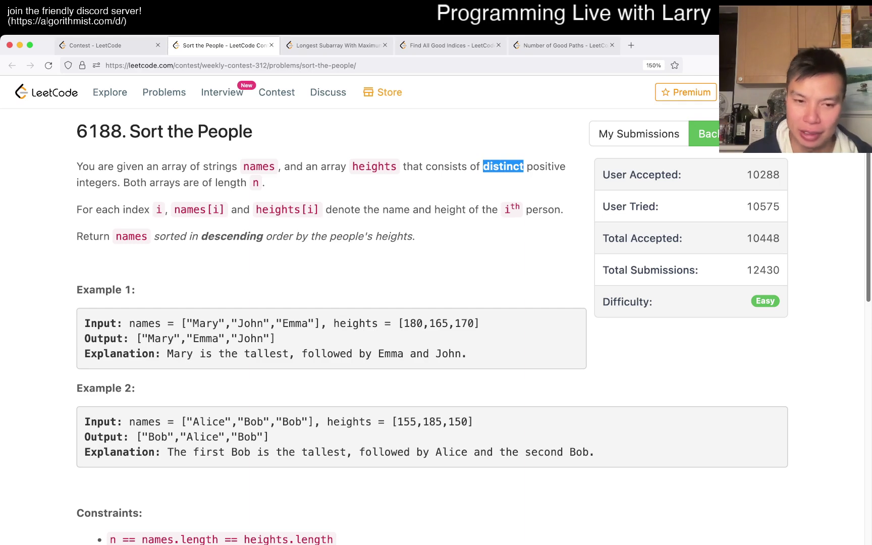
{"action": "scroll", "coordinate": [341, 307], "scroll_direction": "down", "scroll_amount": 1}
{"action": "scroll", "coordinate": [342, 307], "scroll_direction": "down", "scroll_amount": 10}
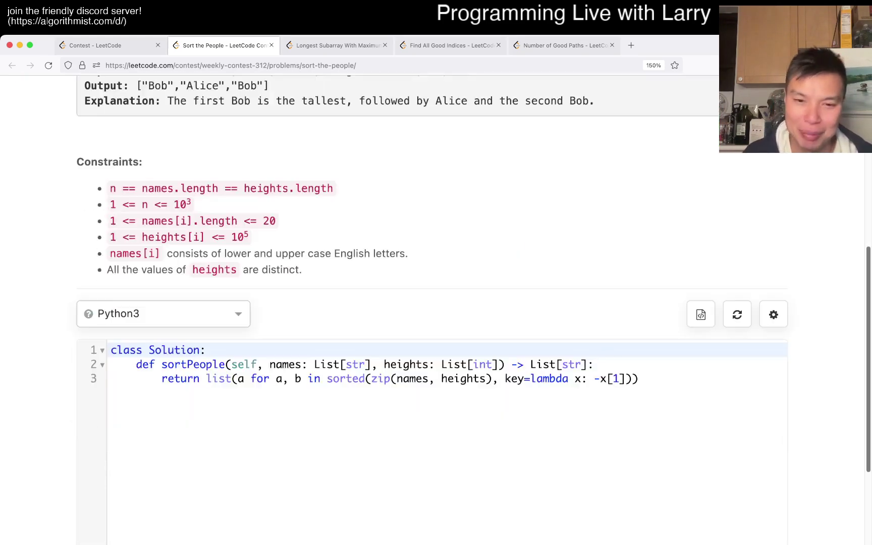
{"action": "scroll", "coordinate": [341, 306], "scroll_direction": "up", "scroll_amount": 1}
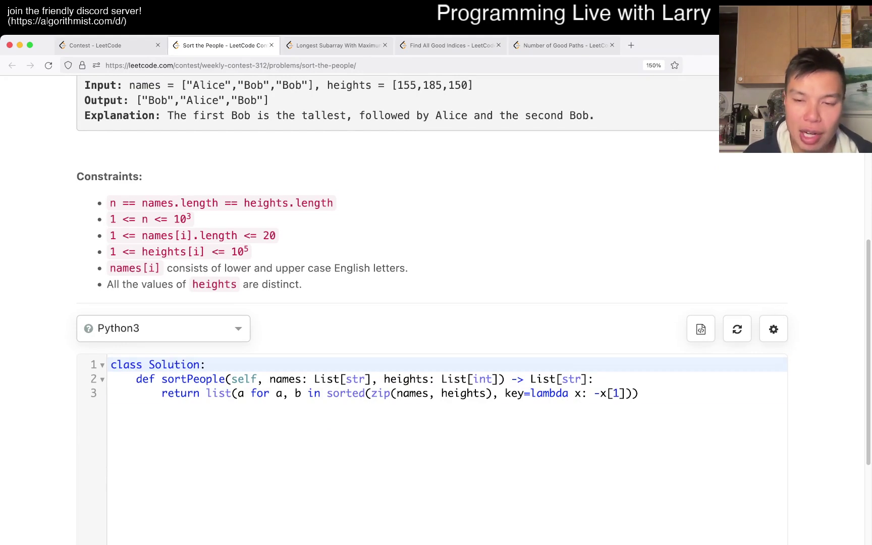
{"action": "key", "text": "Down"}
{"action": "key", "text": "Down"}
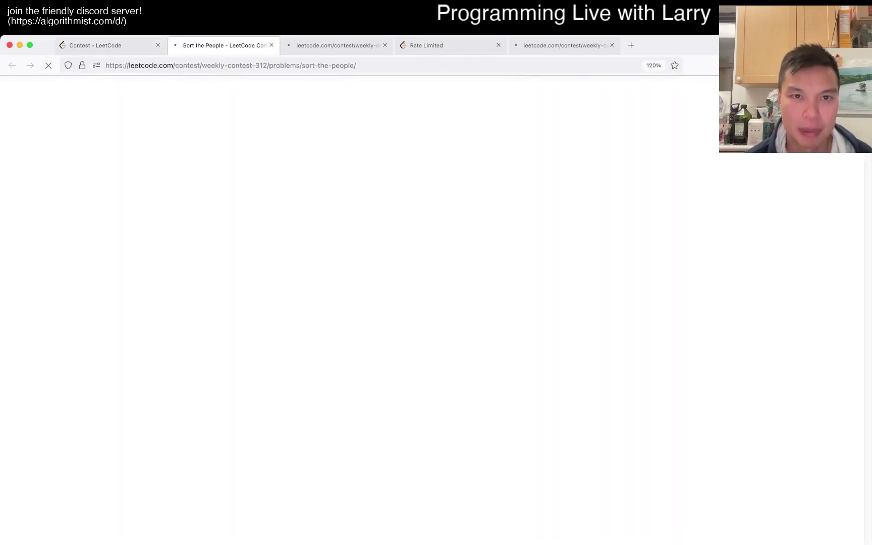
Check the Rate Limited tab, then return to the Sort the People tab.
{"action": "key", "text": "ctrl+Tab"}
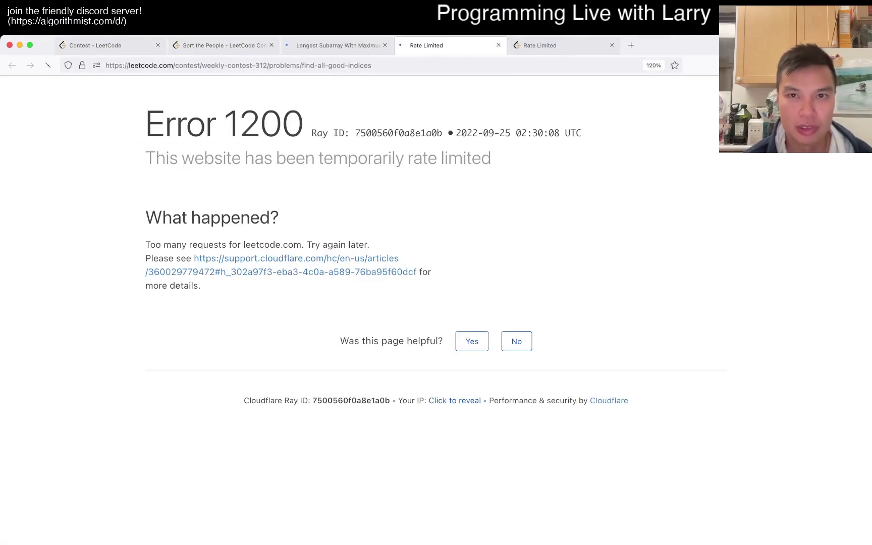
{"action": "key", "text": "ctrl+2"}
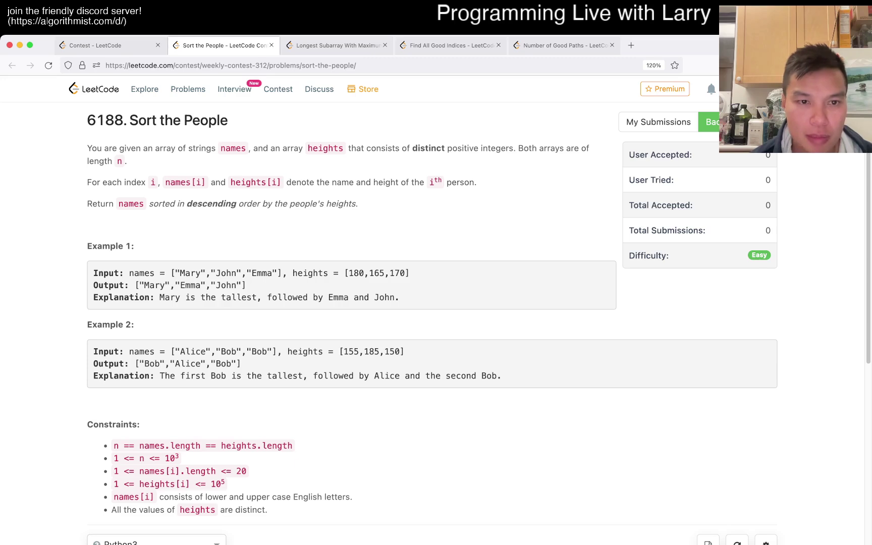
{"action": "scroll", "coordinate": [437, 307], "scroll_direction": "down", "scroll_amount": 3}
{"action": "scroll", "coordinate": [437, 307], "scroll_direction": "down", "scroll_amount": 1}
Write line 3 as return list(a for a, b in sorted(zip(names, heights), key=lambda x: x[1])).
{"action": "left_click", "coordinate": [410, 488]}
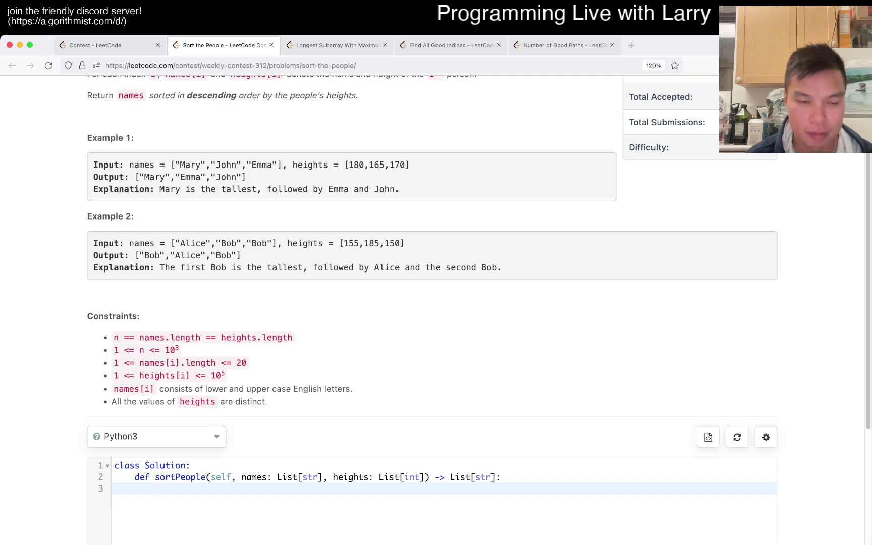
{"action": "type", "text": "zip(names,"}
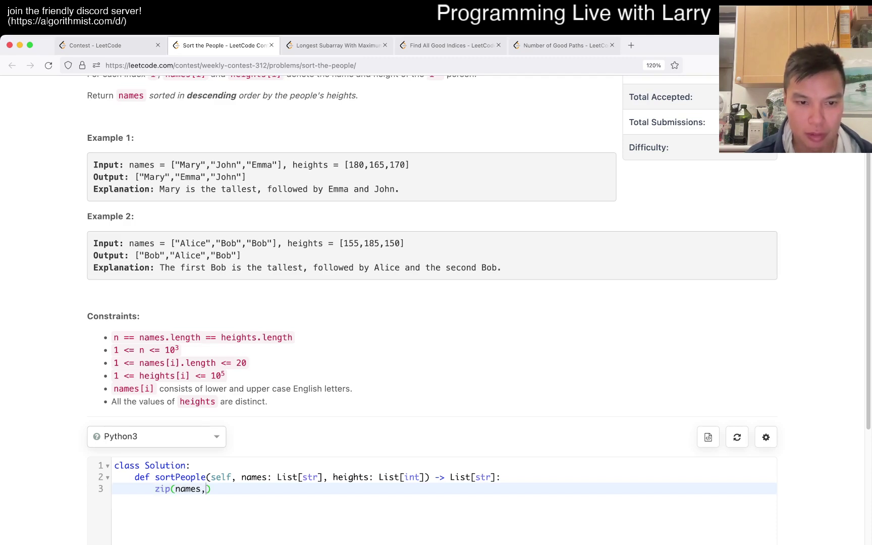
{"action": "type", "text": " heights"}
{"action": "key", "text": "Home"}
{"action": "type", "text": "s"}
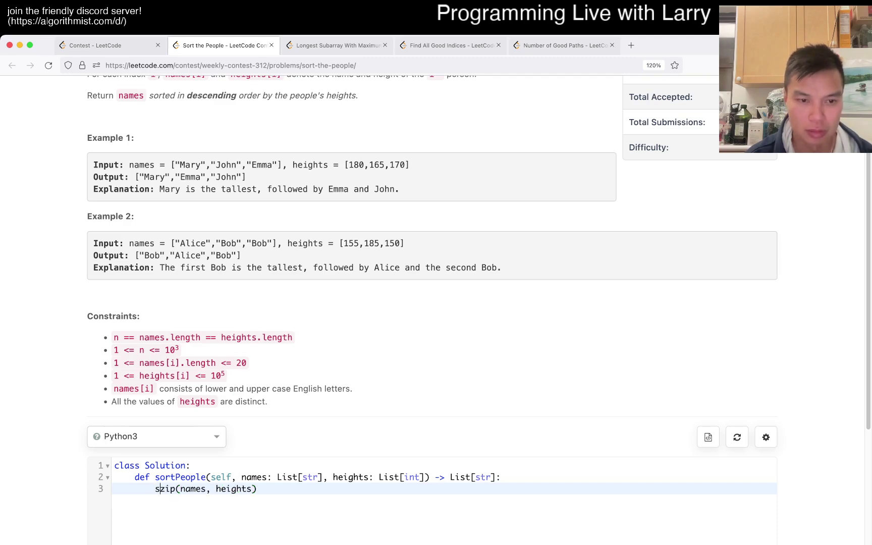
{"action": "type", "text": "orted("}
{"action": "key", "text": "End"}
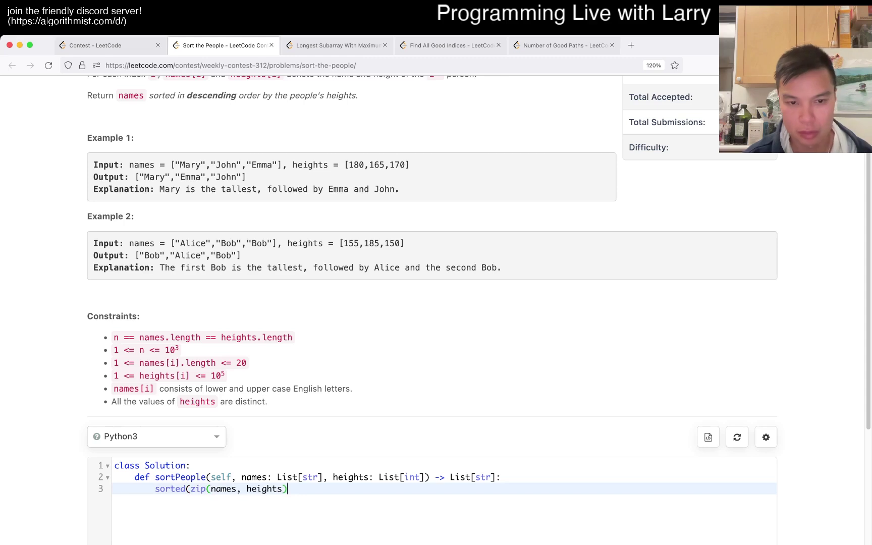
{"action": "type", "text": ", "}
{"action": "type", "text": "key=lambd"}
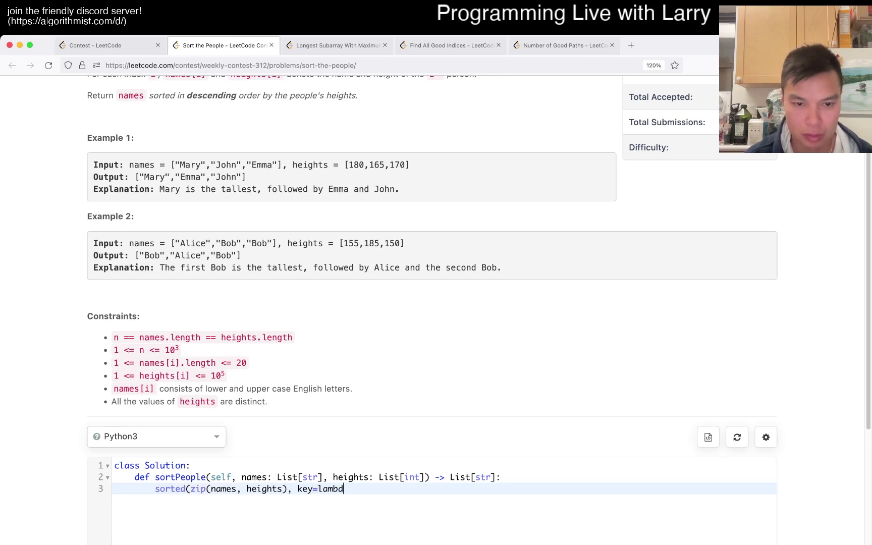
{"action": "type", "text": "ax: "}
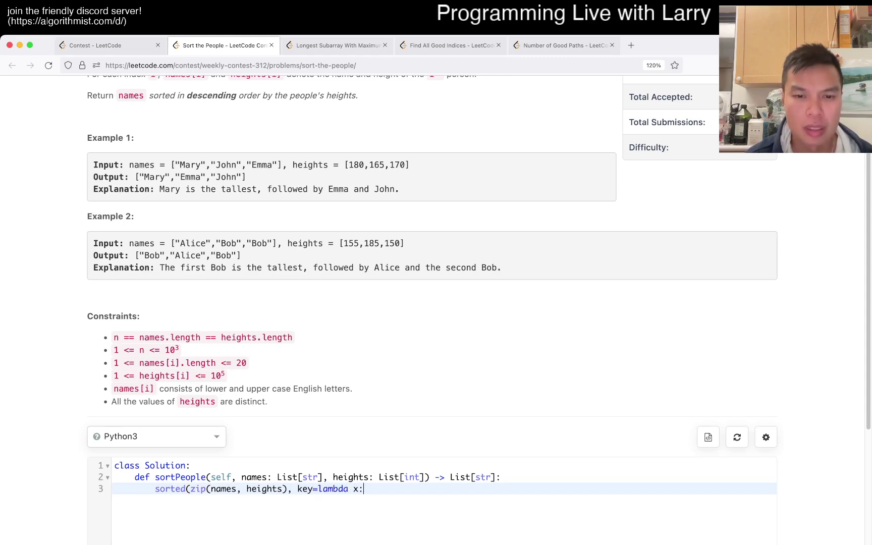
{"action": "type", "text": "x[1"}
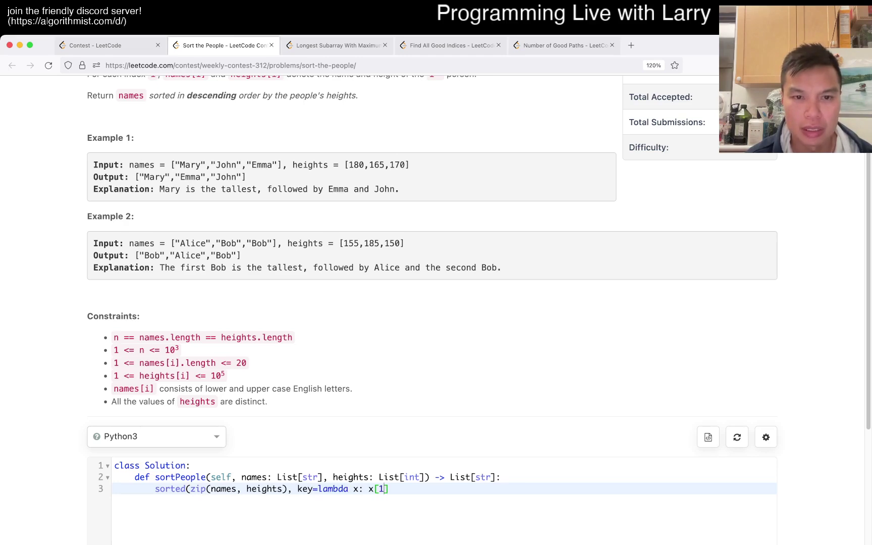
{"action": "type", "text": "]))"}
{"action": "key", "text": "Home"}
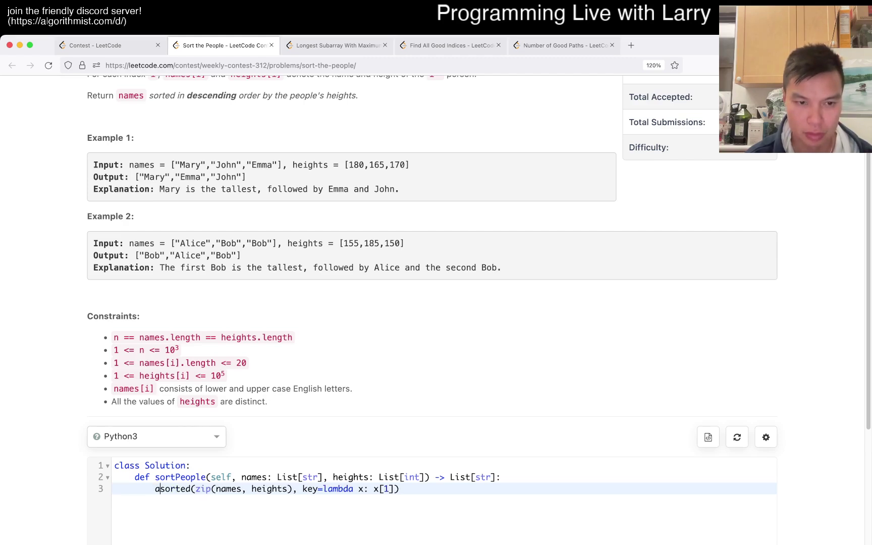
{"action": "type", "text": "a, b in "}
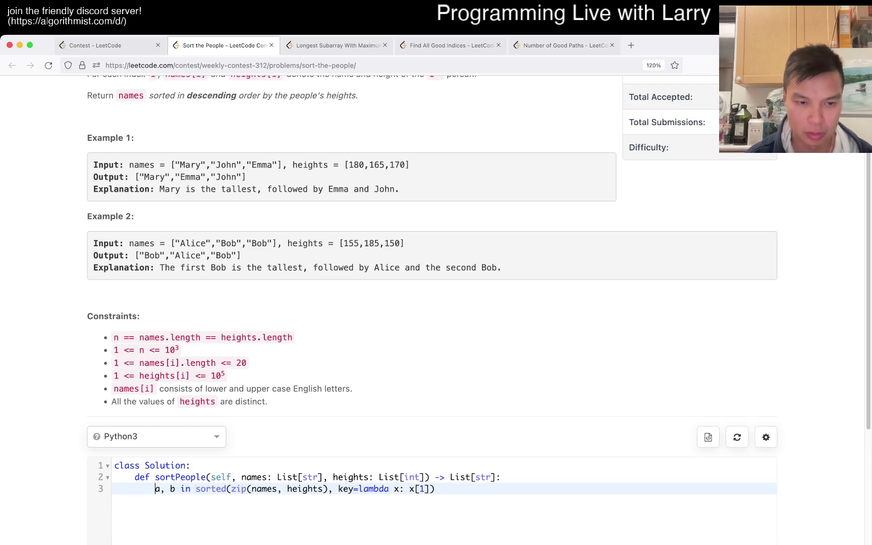
{"action": "type", "text": "for"}
{"action": "key", "text": "Home"}
{"action": "type", "text": "a"}
{"action": "key", "text": "Home"}
{"action": "type", "text": "ret"}
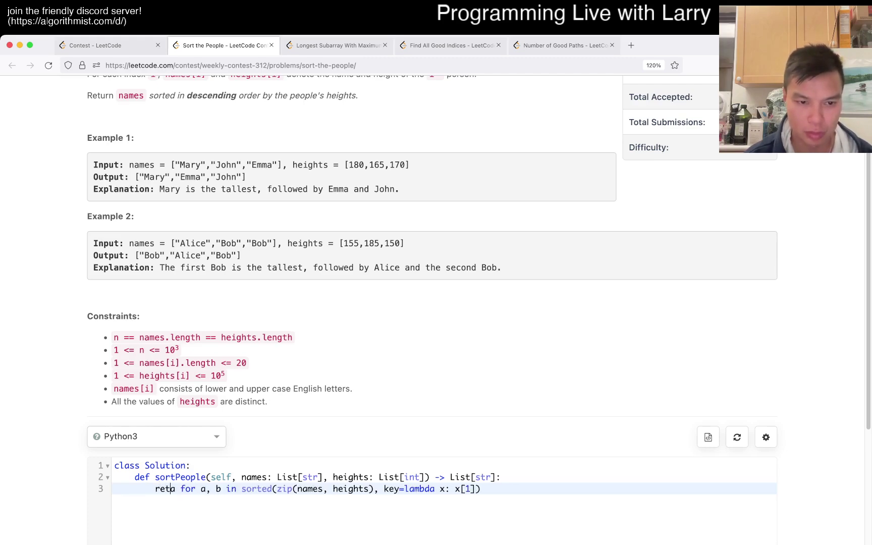
{"action": "type", "text": "urn list("}
{"action": "key", "text": "End"}
{"action": "type", "text": ")"}
{"action": "scroll", "coordinate": [436, 306], "scroll_direction": "down", "scroll_amount": 5}
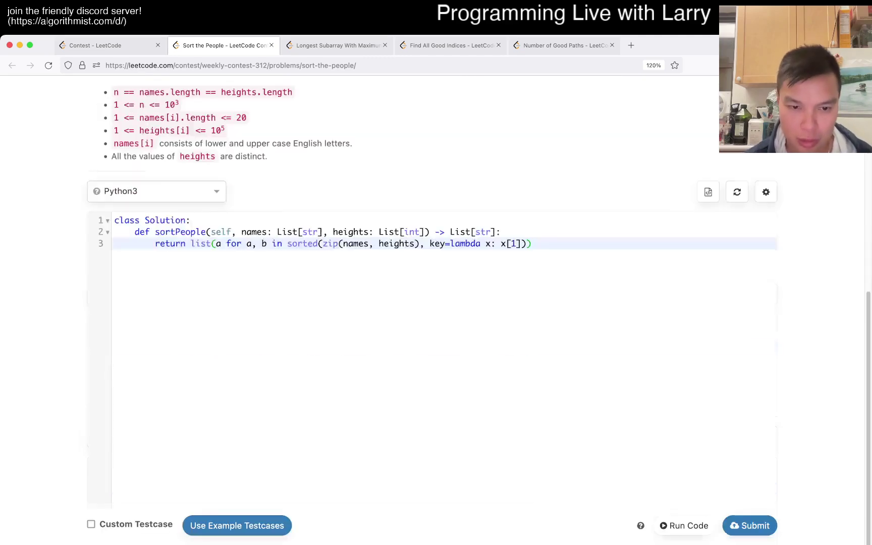
Run the example testcases, then rerun with the sort key negated to -x[1].
{"action": "left_click", "coordinate": [237, 525]}
{"action": "left_click", "coordinate": [684, 526]}
{"action": "scroll", "coordinate": [436, 307], "scroll_direction": "up", "scroll_amount": 2}
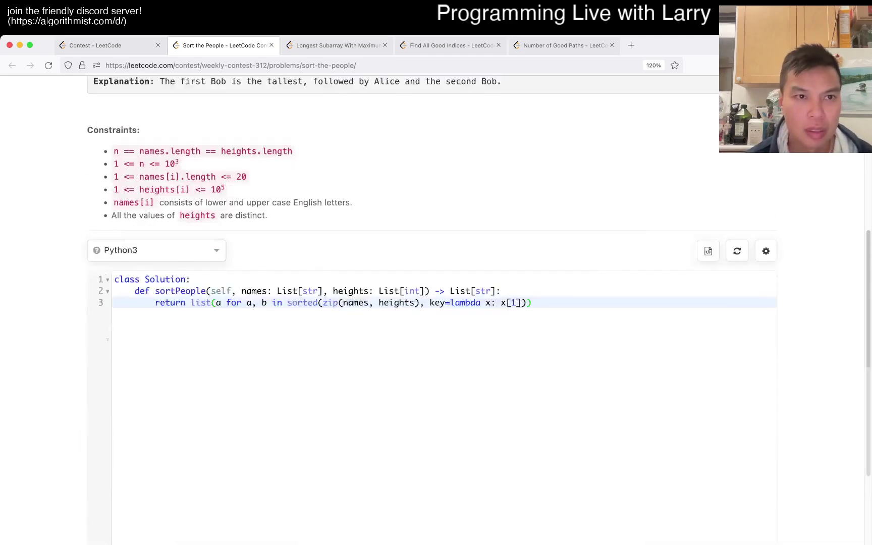
{"action": "scroll", "coordinate": [436, 306], "scroll_direction": "up", "scroll_amount": 3}
{"action": "scroll", "coordinate": [436, 307], "scroll_direction": "down", "scroll_amount": 5}
{"action": "scroll", "coordinate": [436, 307], "scroll_direction": "down", "scroll_amount": 5}
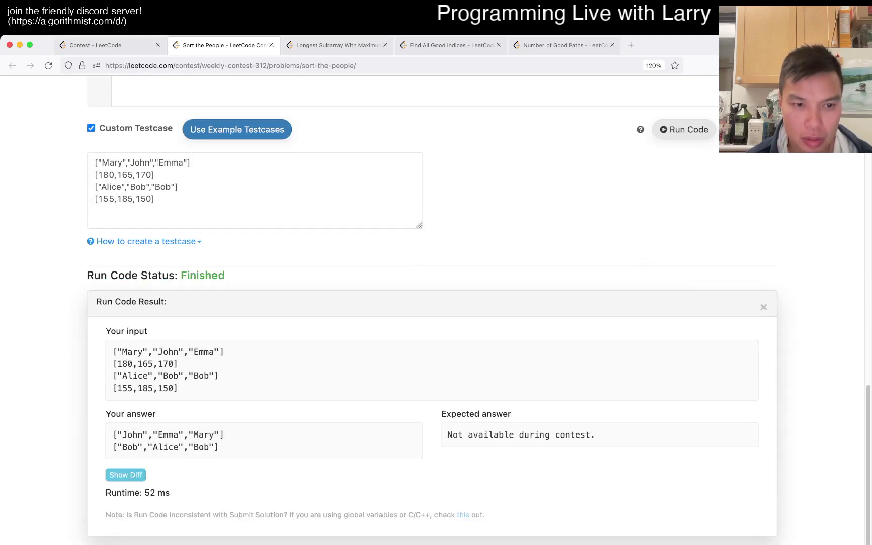
{"action": "scroll", "coordinate": [436, 306], "scroll_direction": "up", "scroll_amount": 3}
{"action": "scroll", "coordinate": [436, 306], "scroll_direction": "up", "scroll_amount": 6}
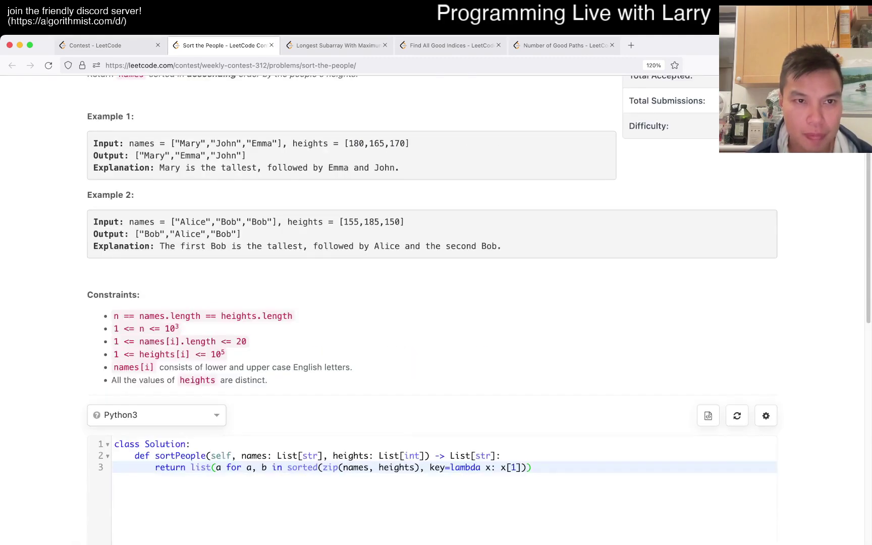
{"action": "scroll", "coordinate": [436, 307], "scroll_direction": "up", "scroll_amount": 1}
{"action": "scroll", "coordinate": [437, 307], "scroll_direction": "up", "scroll_amount": 1}
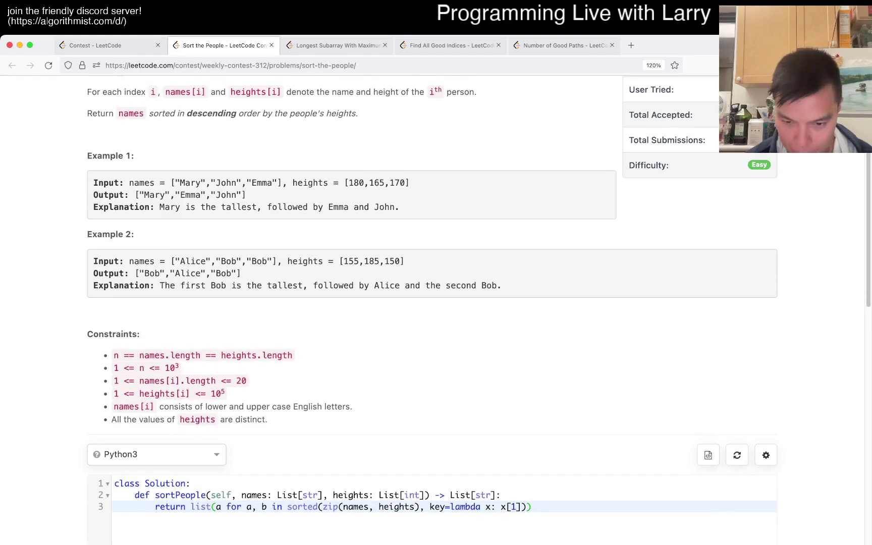
{"action": "type", "text": "-"}
{"action": "scroll", "coordinate": [437, 306], "scroll_direction": "down", "scroll_amount": 8}
{"action": "scroll", "coordinate": [436, 306], "scroll_direction": "down", "scroll_amount": 3}
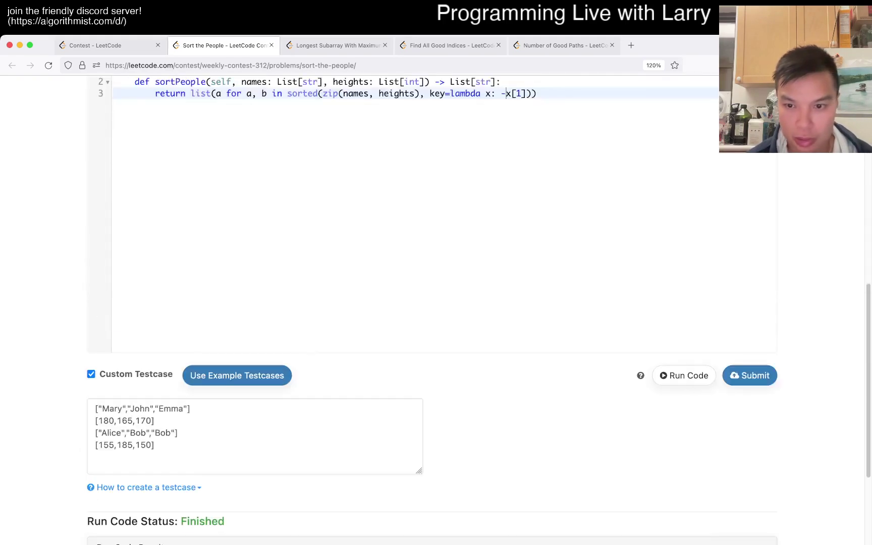
{"action": "left_click", "coordinate": [684, 376]}
{"action": "scroll", "coordinate": [436, 307], "scroll_direction": "up", "scroll_amount": 5}
{"action": "scroll", "coordinate": [436, 307], "scroll_direction": "up", "scroll_amount": 3}
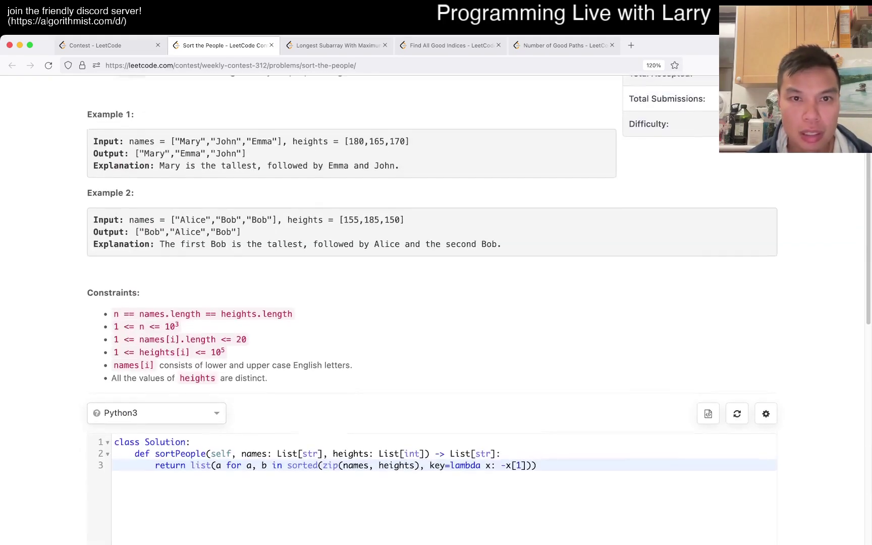
{"action": "scroll", "coordinate": [437, 307], "scroll_direction": "up", "scroll_amount": 3}
{"action": "scroll", "coordinate": [437, 306], "scroll_direction": "down", "scroll_amount": 10}
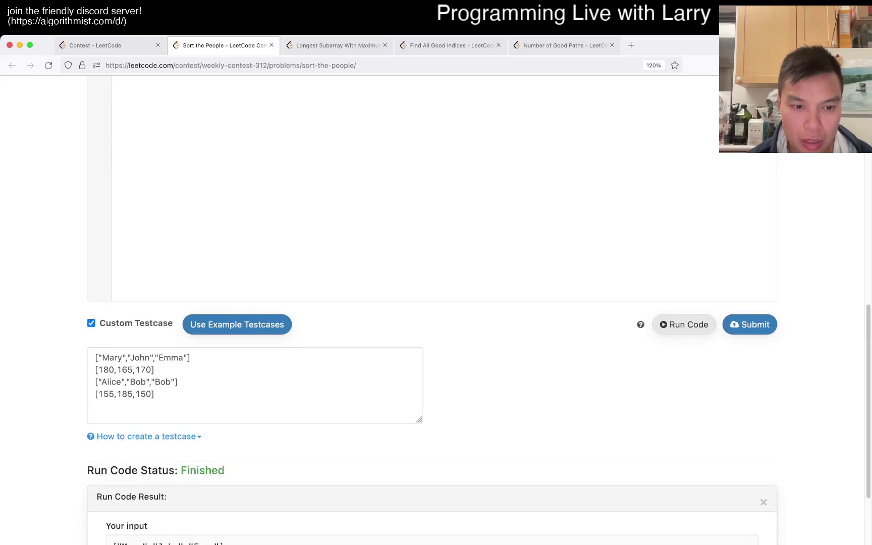
{"action": "scroll", "coordinate": [436, 307], "scroll_direction": "down", "scroll_amount": 3}
{"action": "scroll", "coordinate": [436, 307], "scroll_direction": "up", "scroll_amount": 3}
{"action": "scroll", "coordinate": [436, 307], "scroll_direction": "up", "scroll_amount": 10}
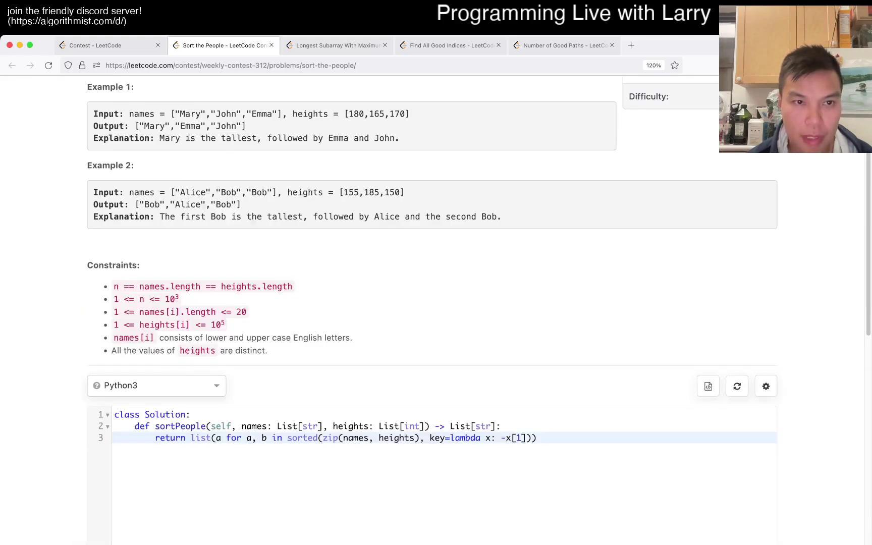
{"action": "scroll", "coordinate": [436, 307], "scroll_direction": "down", "scroll_amount": 1}
{"action": "scroll", "coordinate": [436, 306], "scroll_direction": "down", "scroll_amount": 10}
{"action": "scroll", "coordinate": [437, 306], "scroll_direction": "down", "scroll_amount": 5}
{"action": "scroll", "coordinate": [436, 307], "scroll_direction": "up", "scroll_amount": 8}
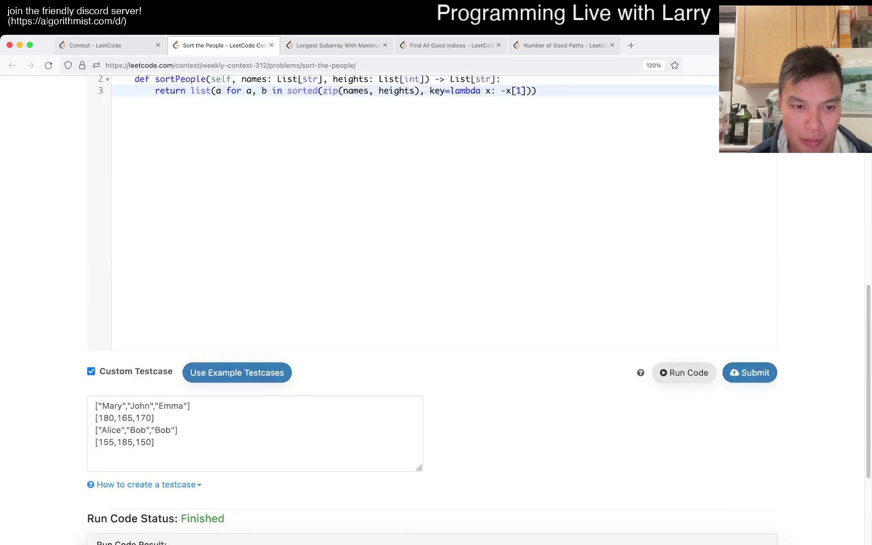
{"action": "scroll", "coordinate": [436, 307], "scroll_direction": "down", "scroll_amount": 3}
{"action": "scroll", "coordinate": [436, 307], "scroll_direction": "up", "scroll_amount": 2}
Submit the Sort the People solution and close its tab.
{"action": "key", "text": "ctrl+Return"}
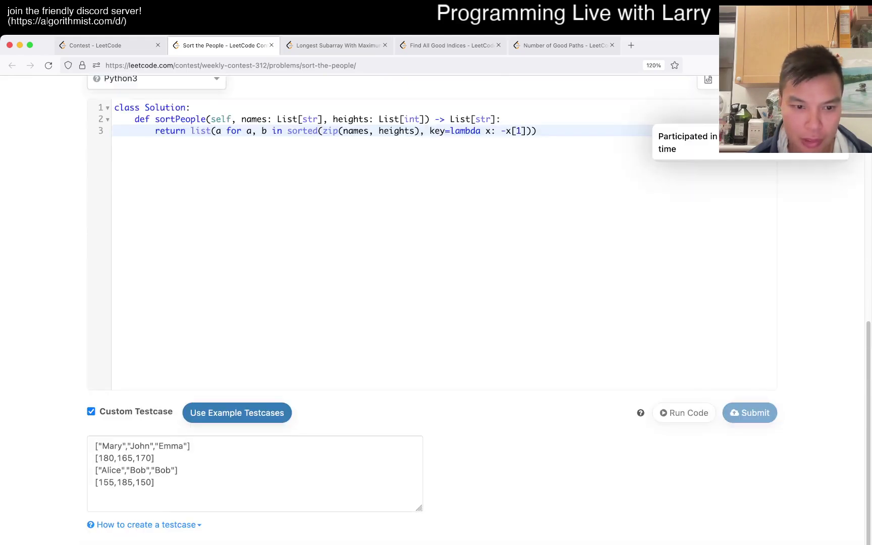
{"action": "key", "text": "super+w"}
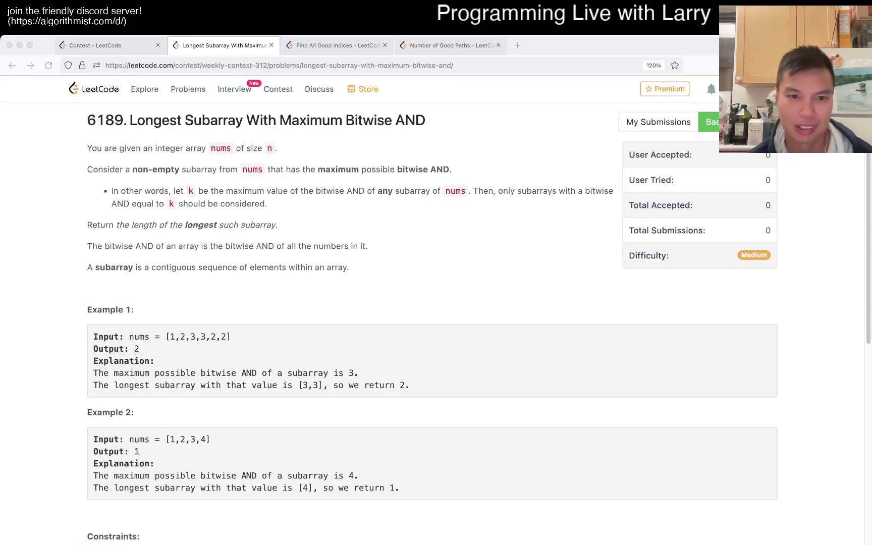